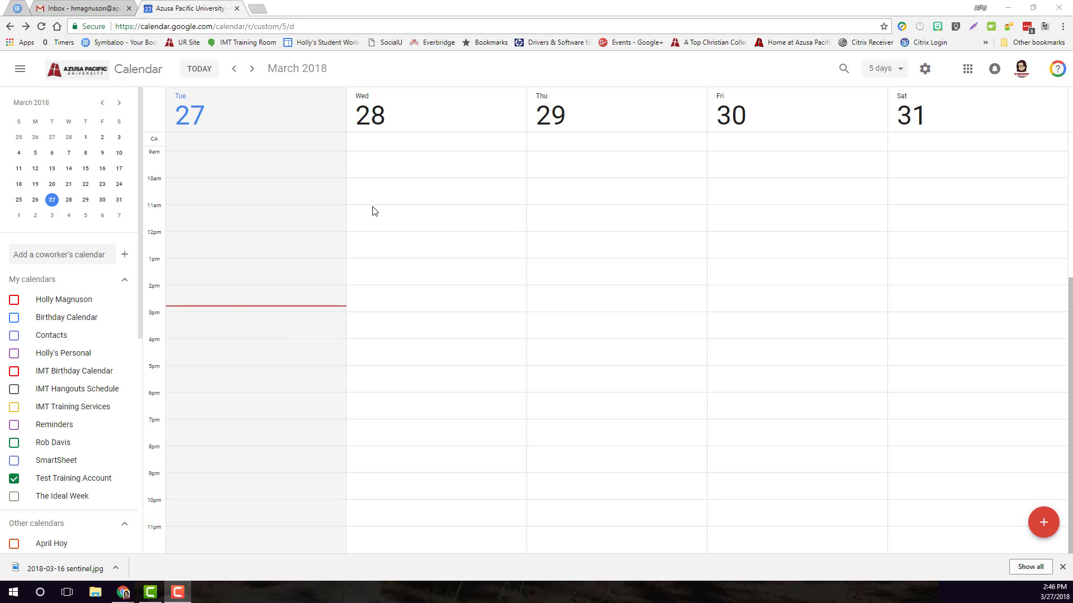
- Create a Wednesday 28, 11am–12pm event titled 'Basic Appointment' and save it
drag(372, 207, 369, 230)
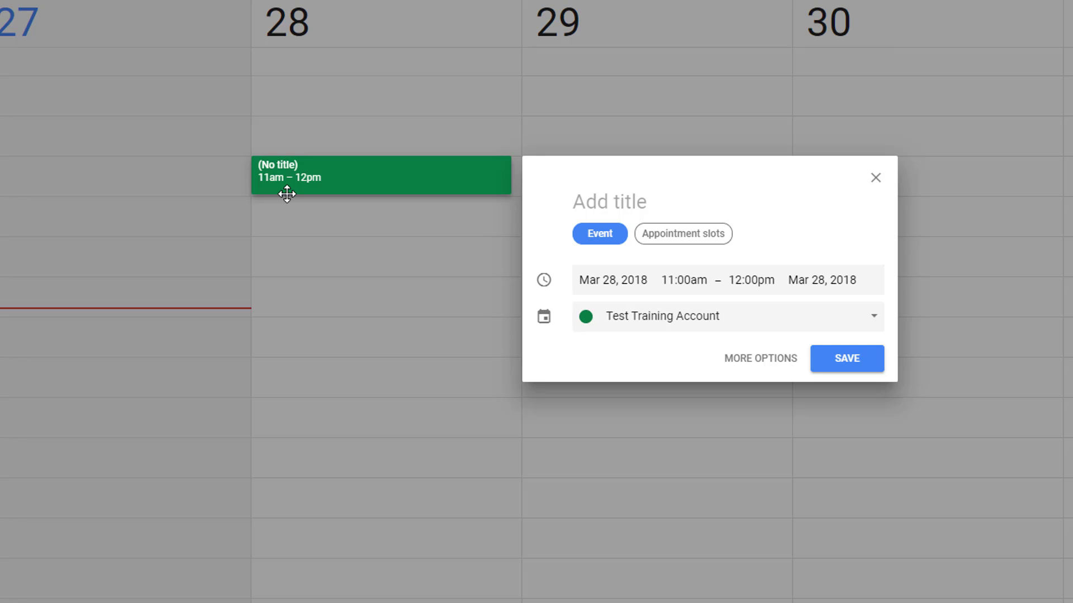
text(Basic Appointment)
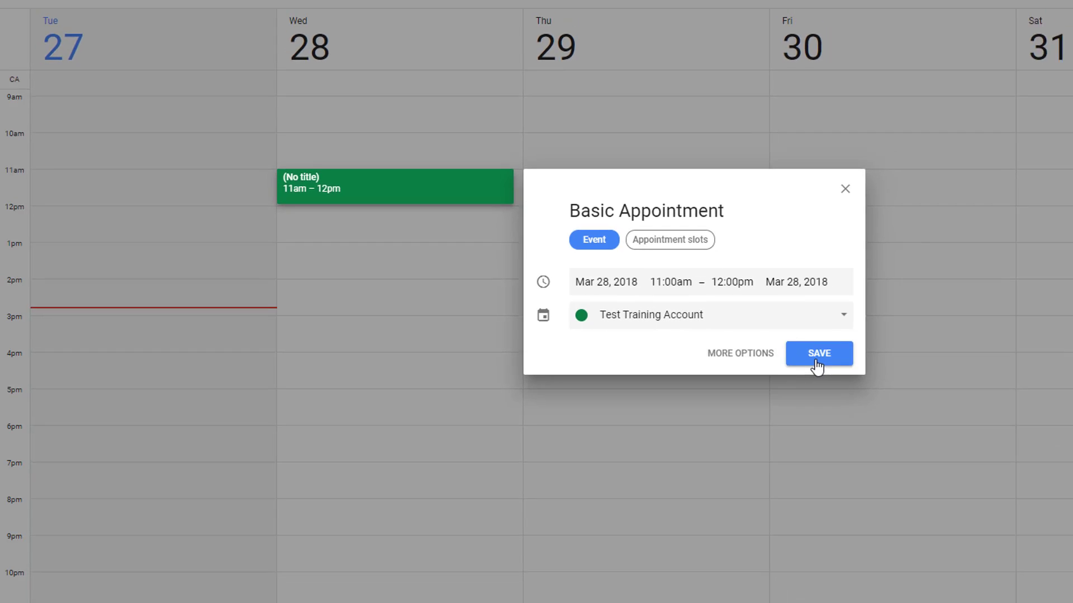
click(847, 358)
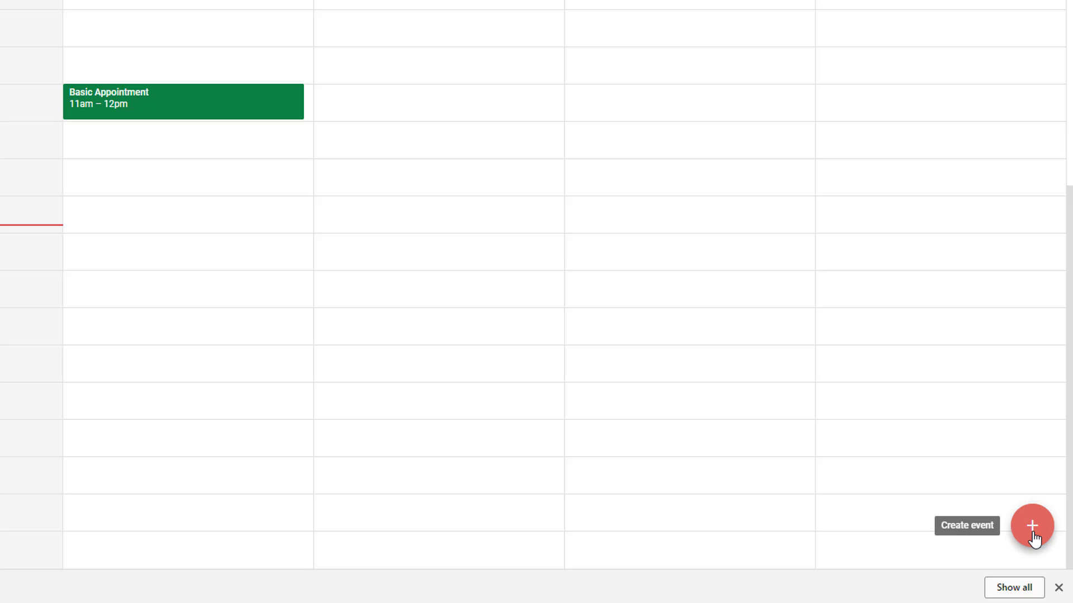
- Start a new event titled 'Another Basic Appointment' dated March 29, 2018
click(1032, 528)
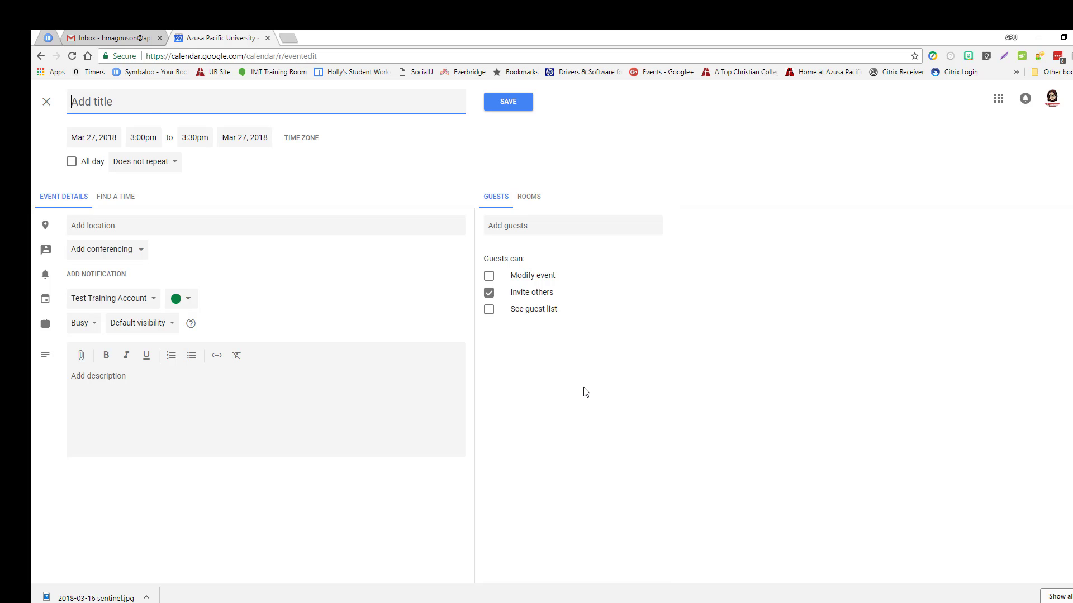
text(Another Basic Appointment)
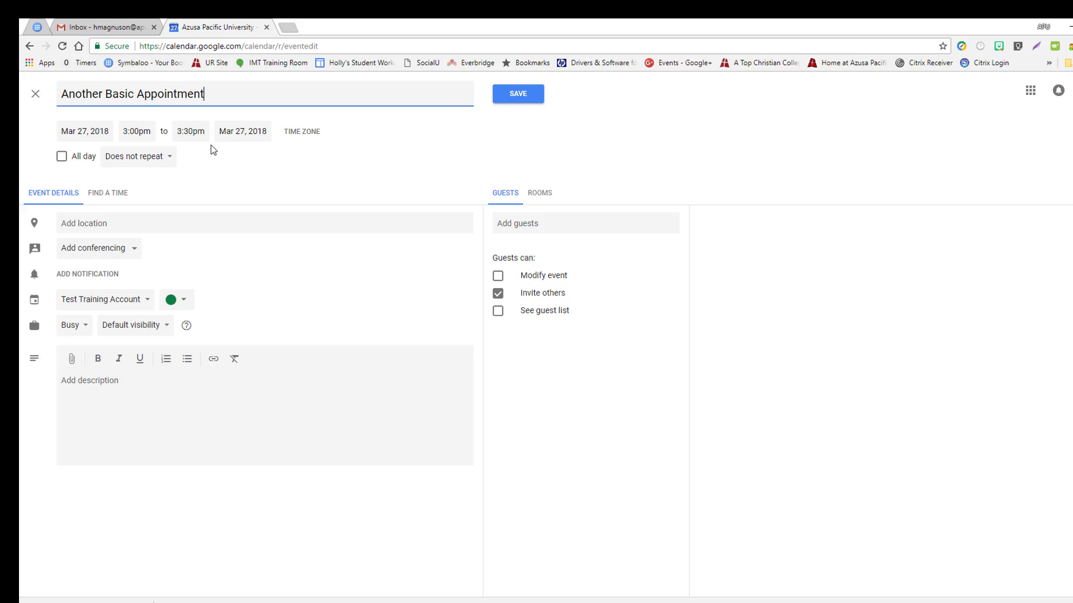
click(100, 130)
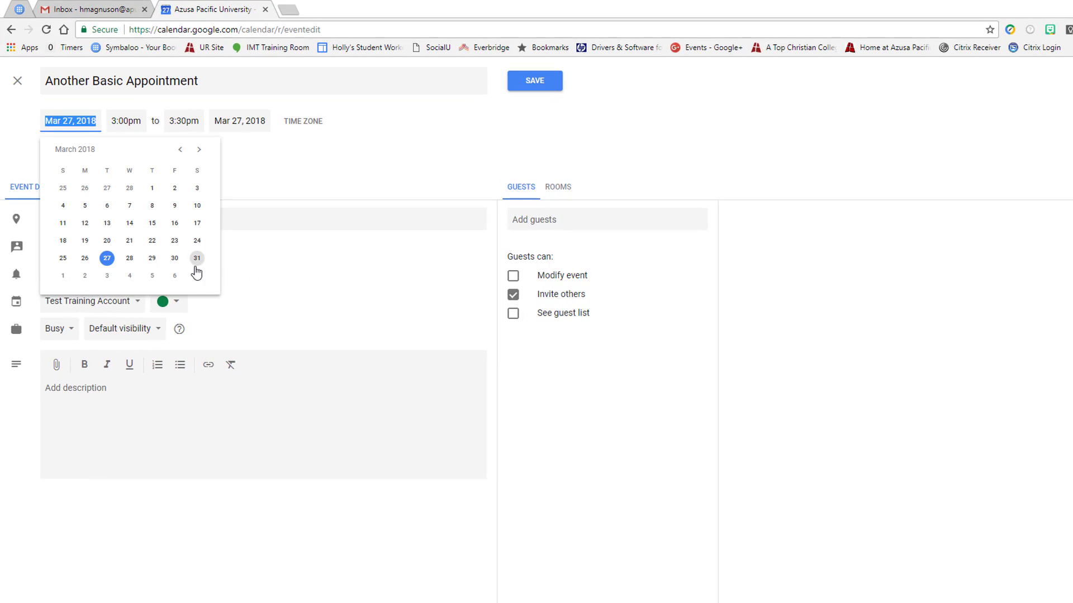
click(152, 258)
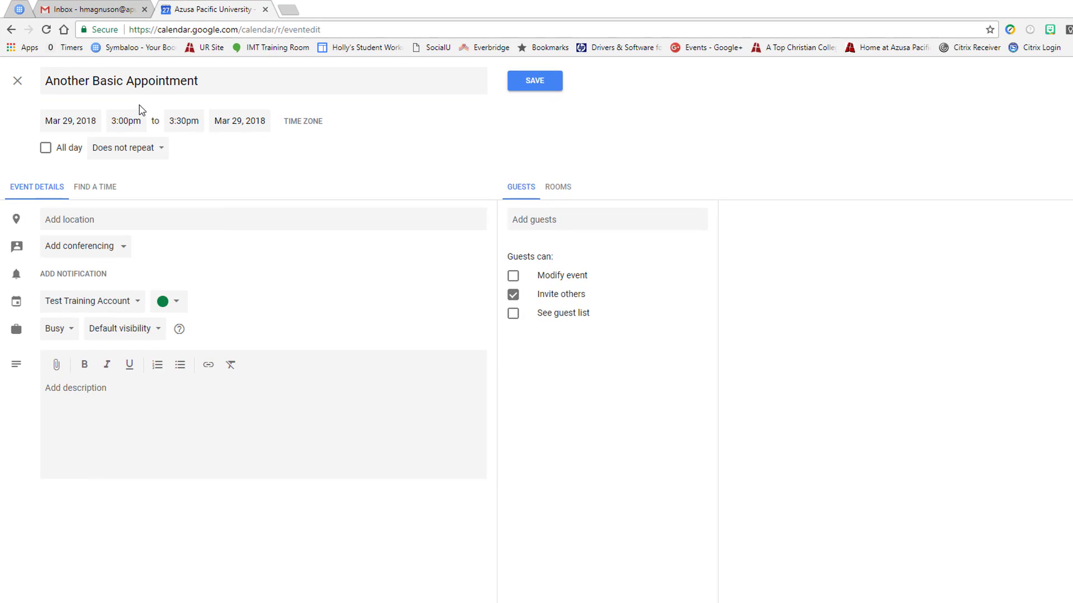
- Set the event to run from 9:00am to 10:00am
click(126, 121)
scroll(144, 168, up, 5)
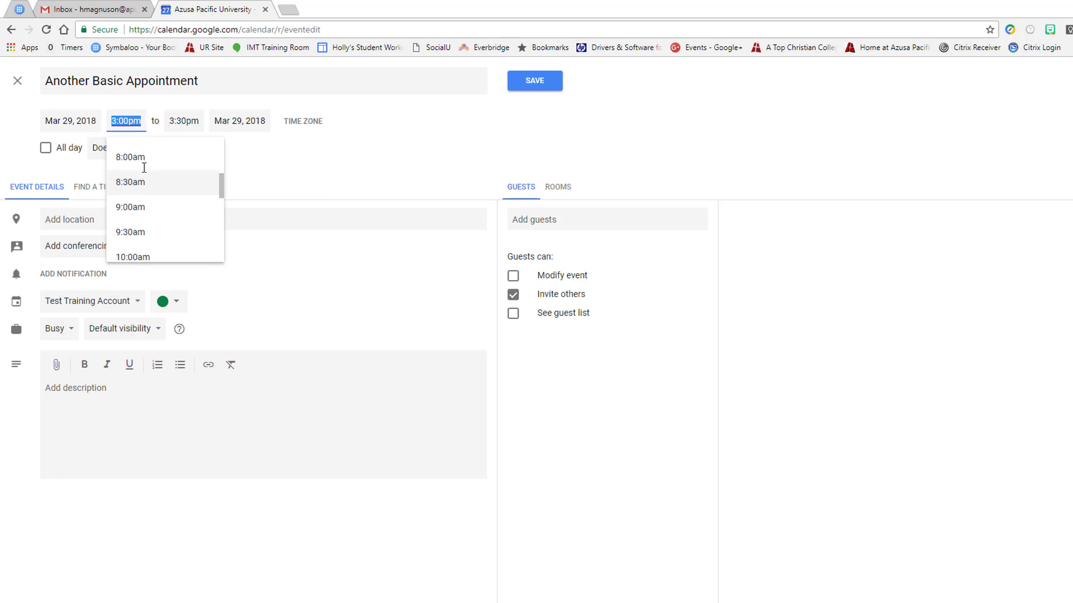
click(129, 208)
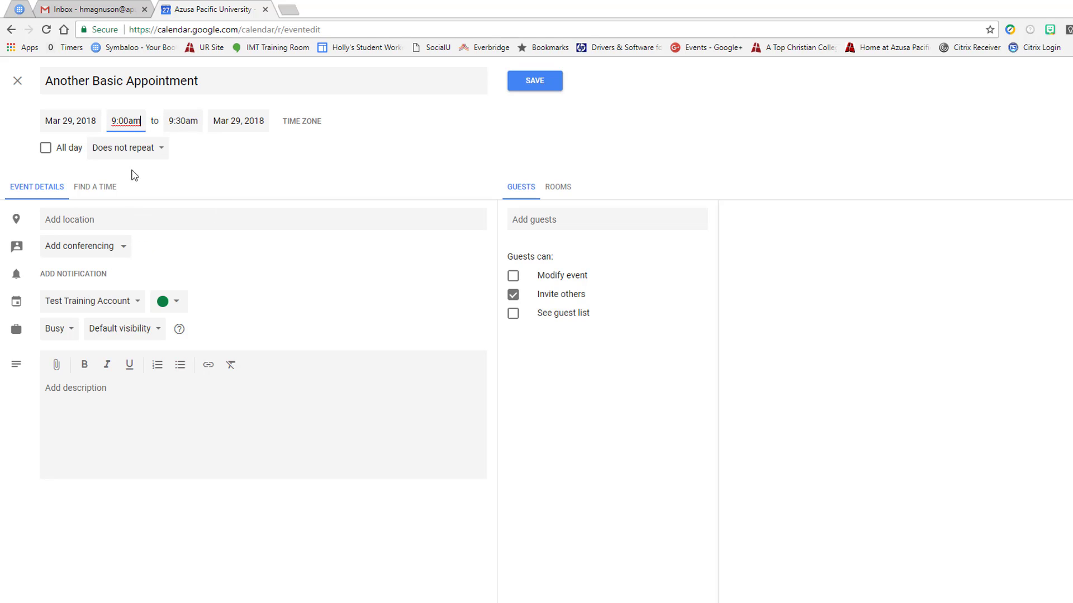
click(186, 130)
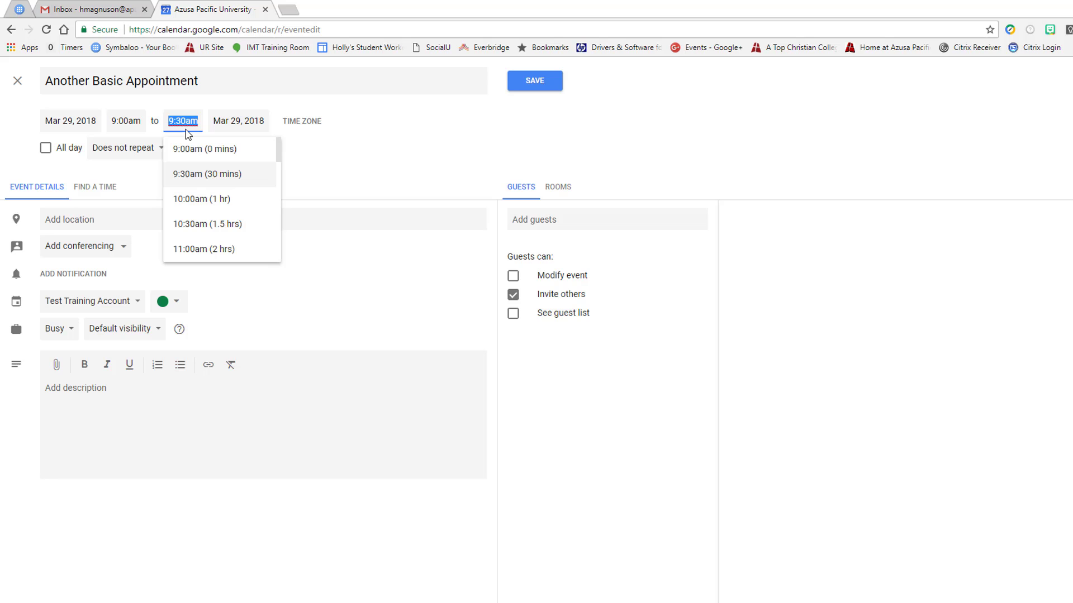
click(186, 199)
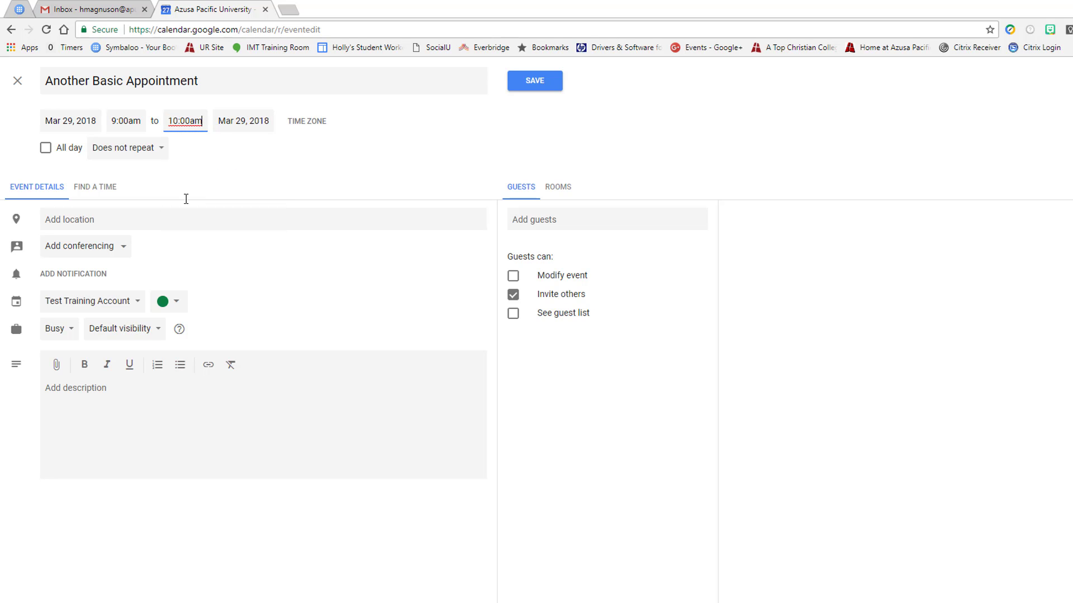
click(148, 219)
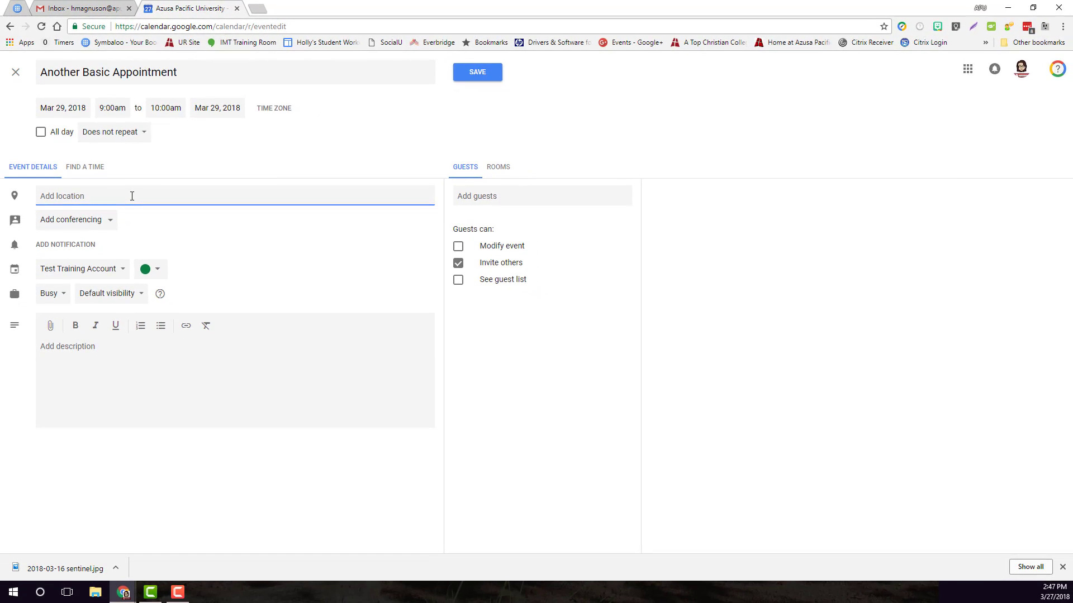
- Set the event location to 'Some place Fun'
text(Somep)
key(BackSpace)
text(p)
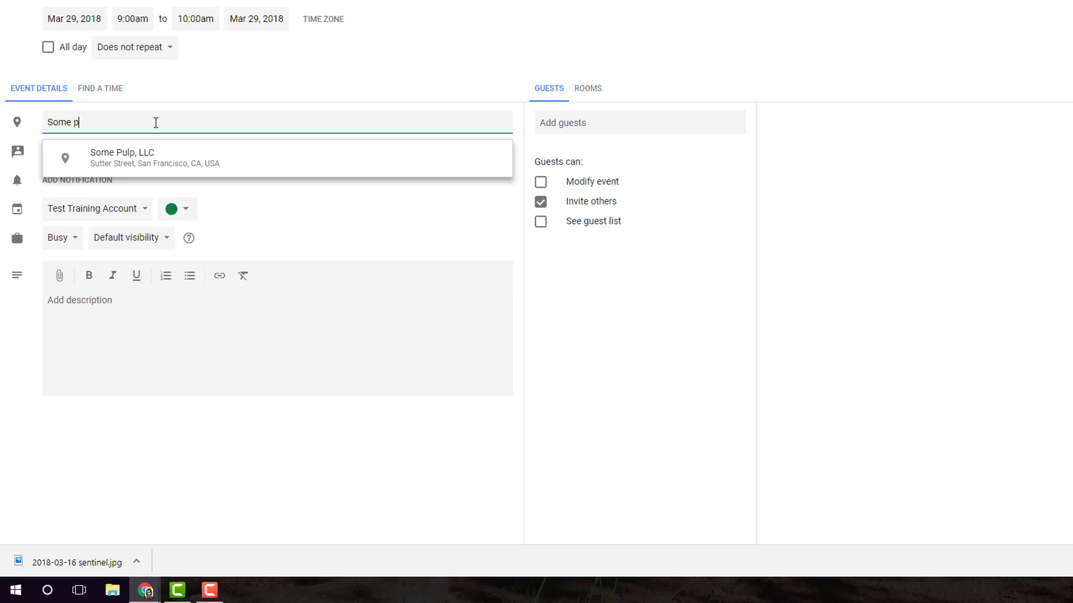
text(lace Fun)
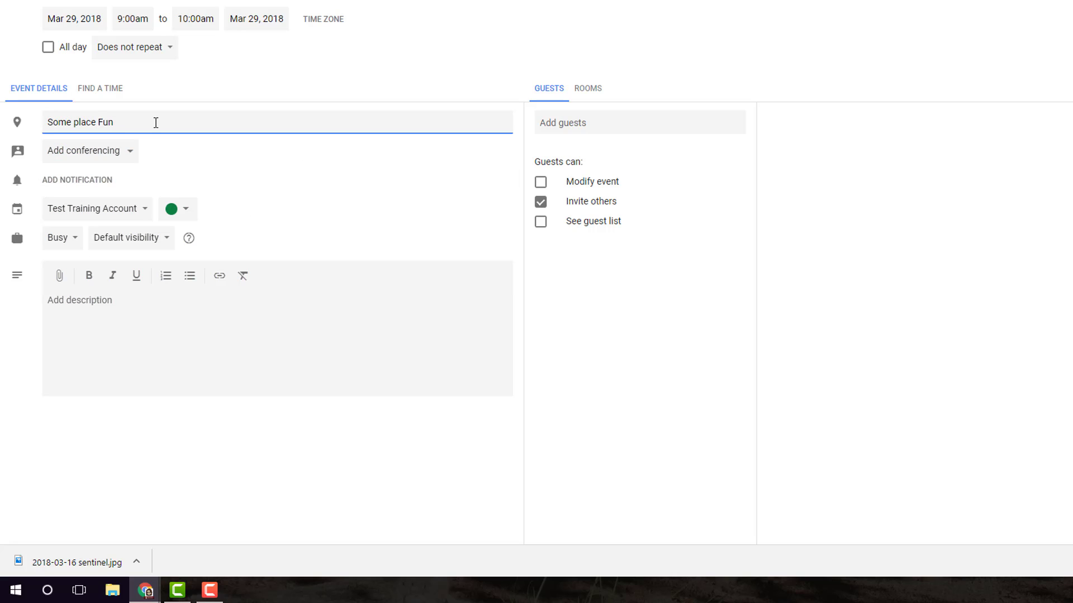
key(Tab)
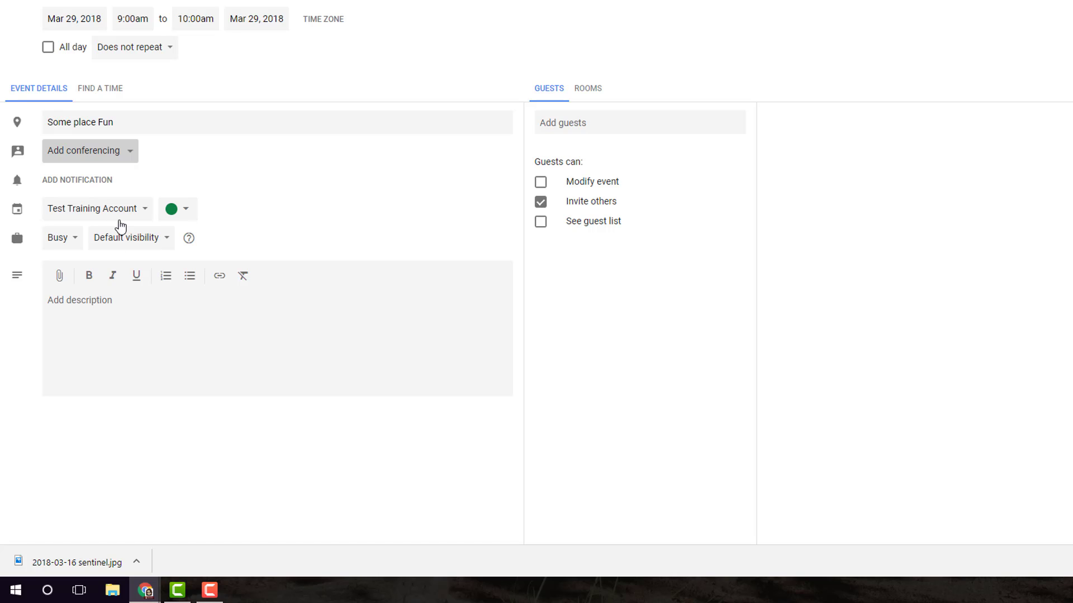
- Add Hangouts Meet conferencing and a 10-minute notification
click(128, 156)
click(112, 185)
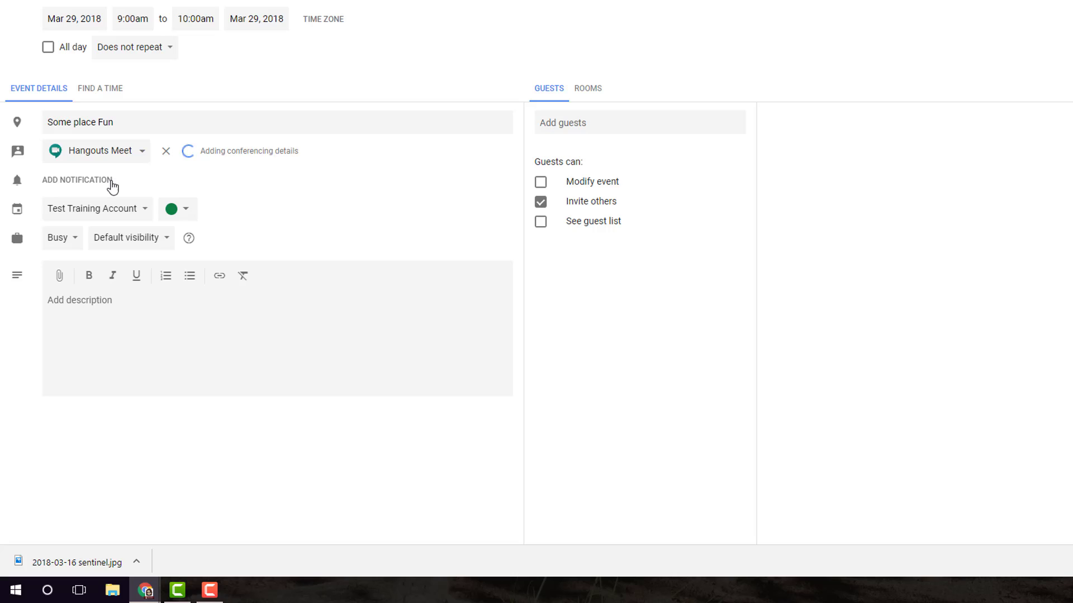
click(82, 186)
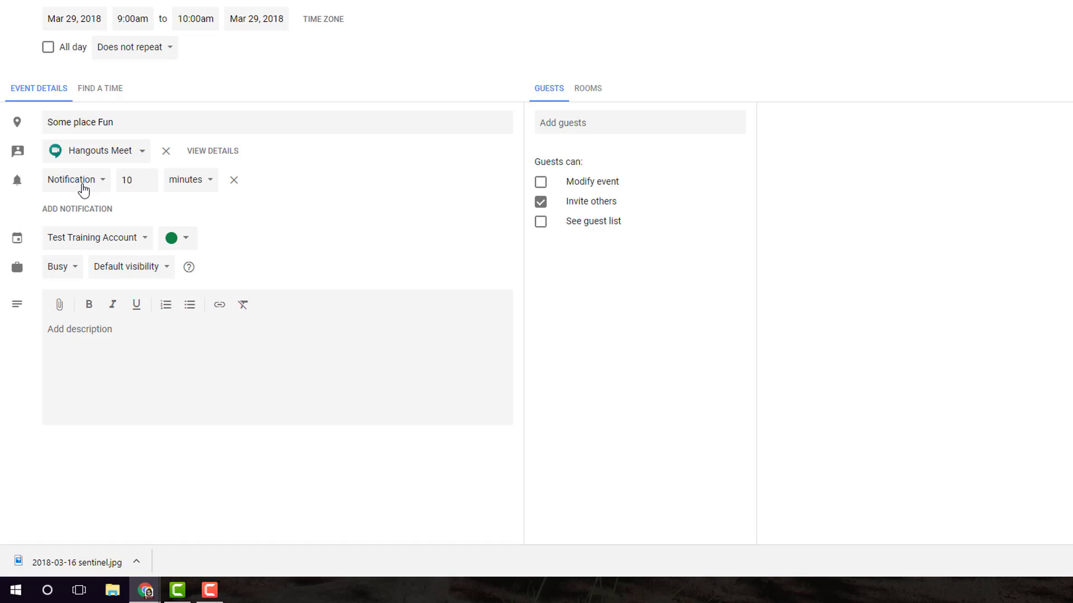
click(200, 184)
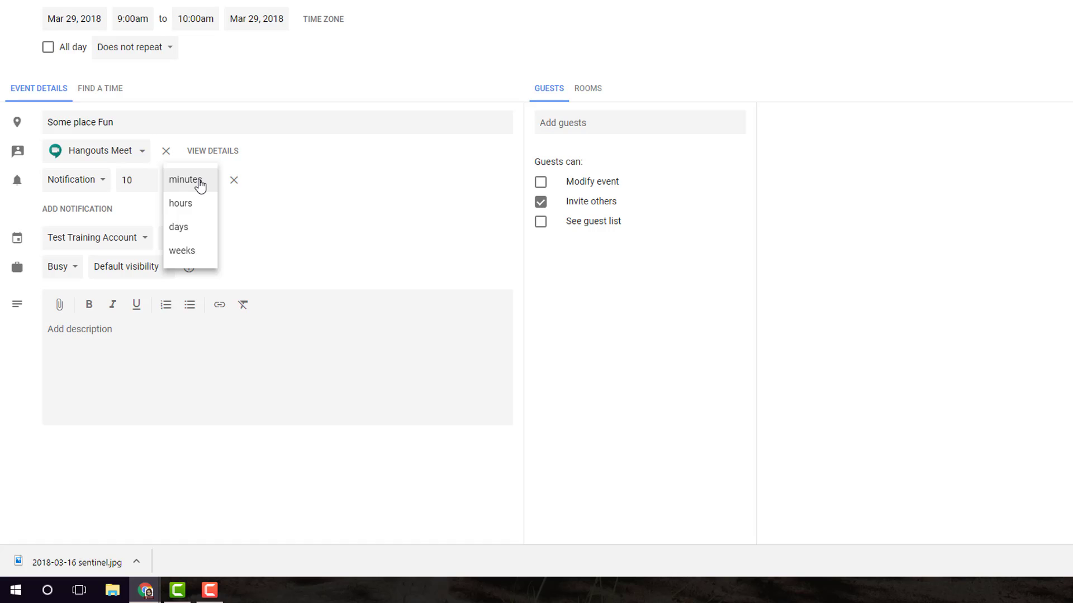
click(363, 223)
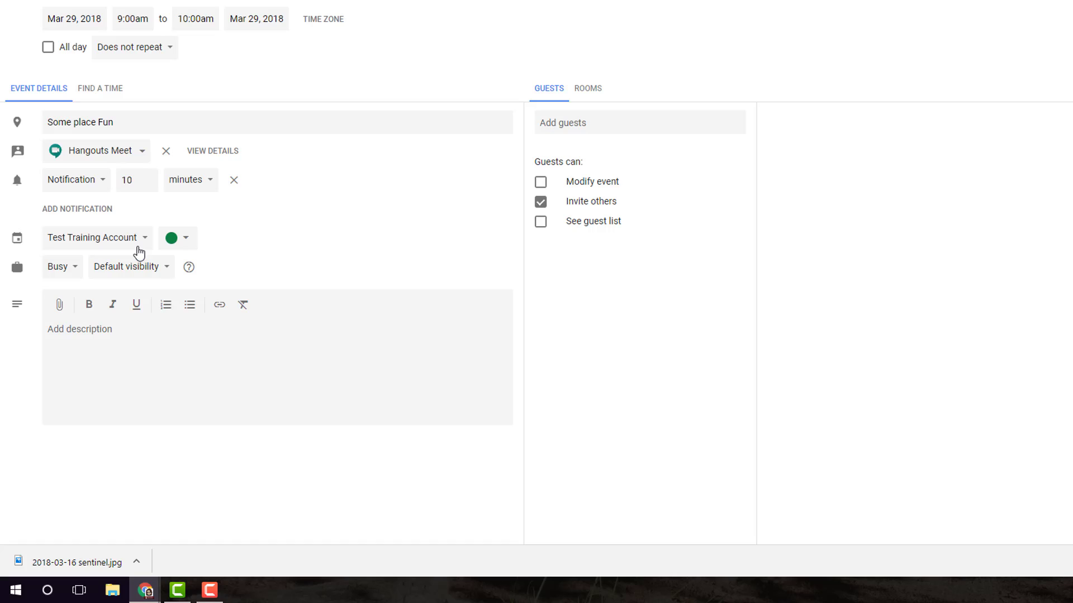
- Change the event colour from green to Lavender
click(191, 246)
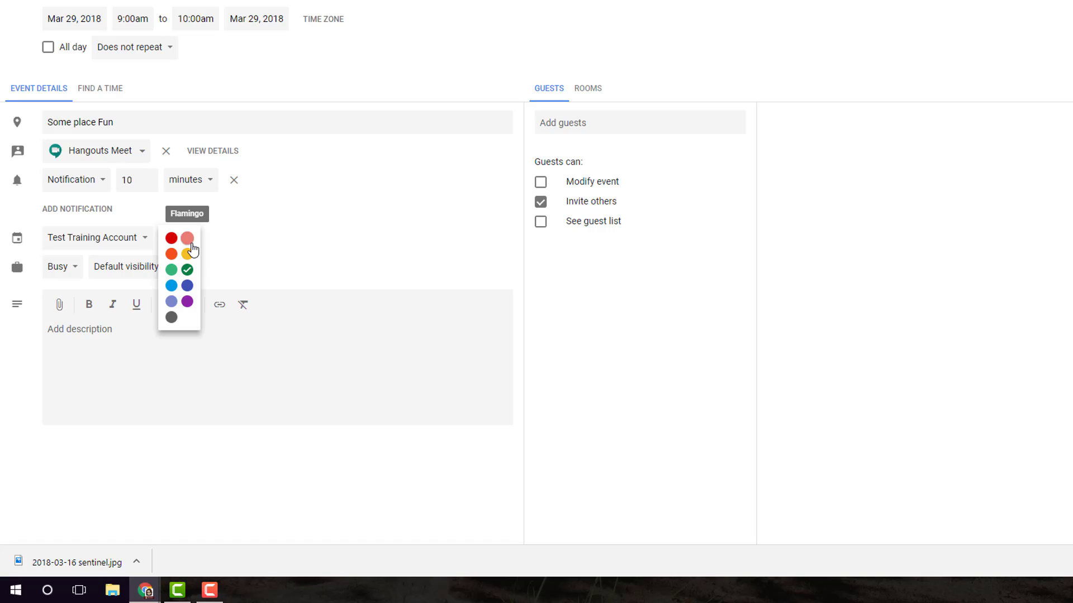
click(171, 302)
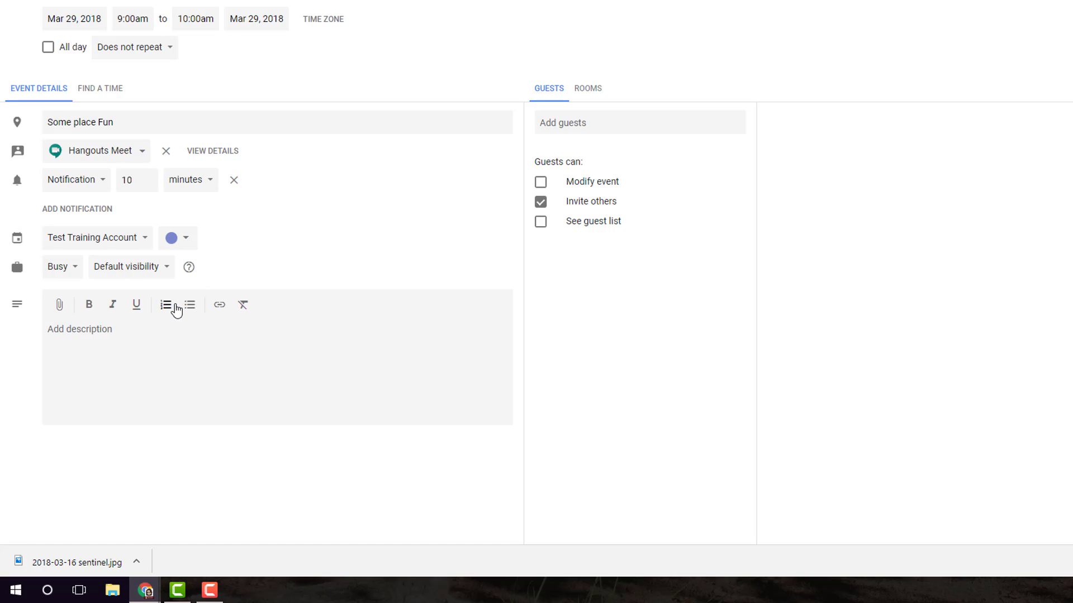
- Keep the event's availability as Busy and bring up the visibility options
click(47, 281)
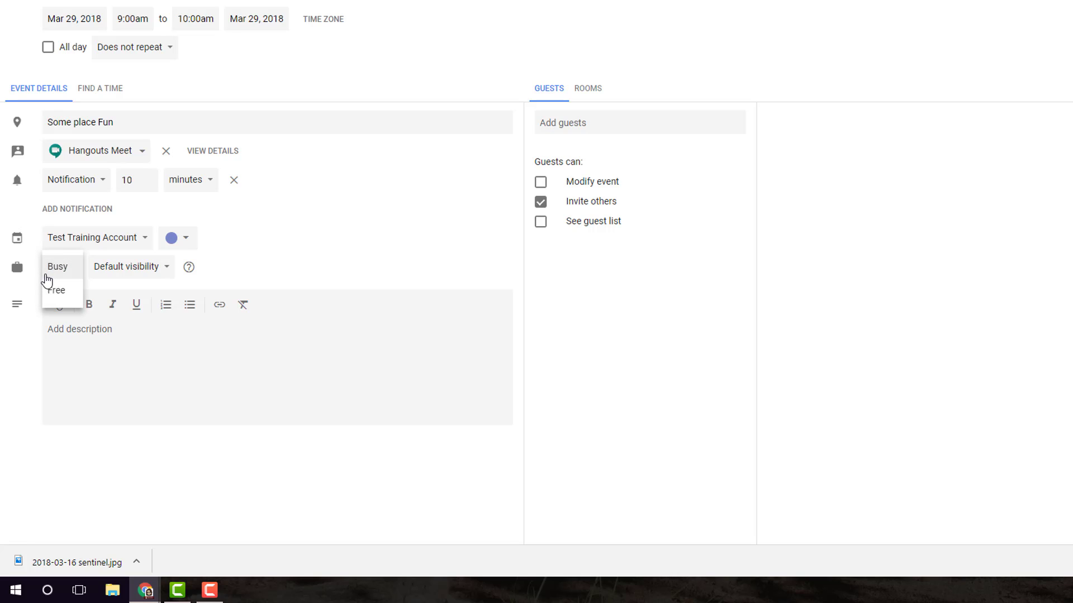
click(53, 270)
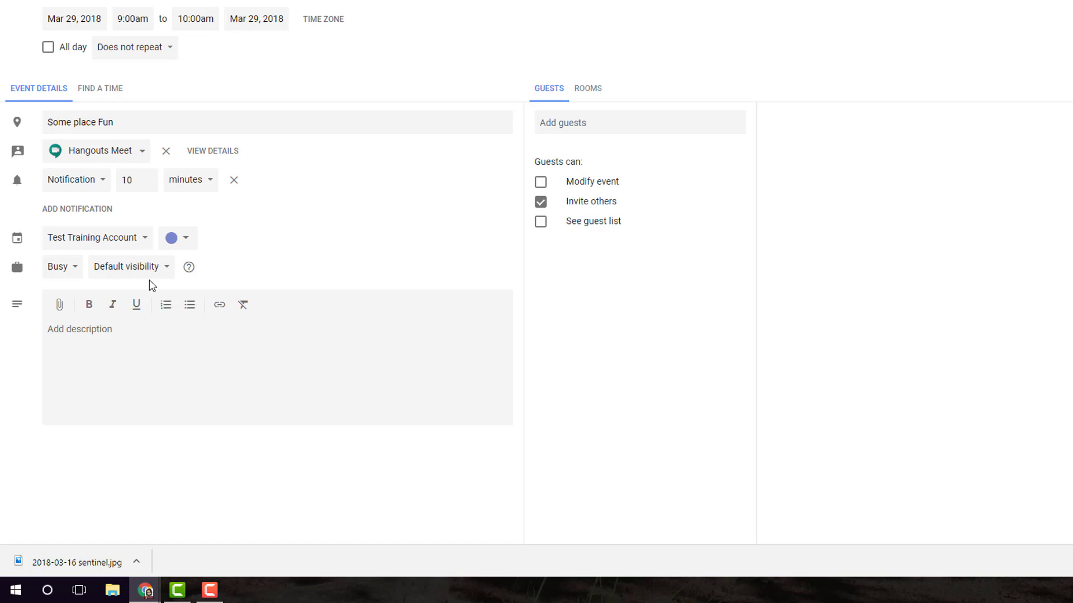
click(150, 272)
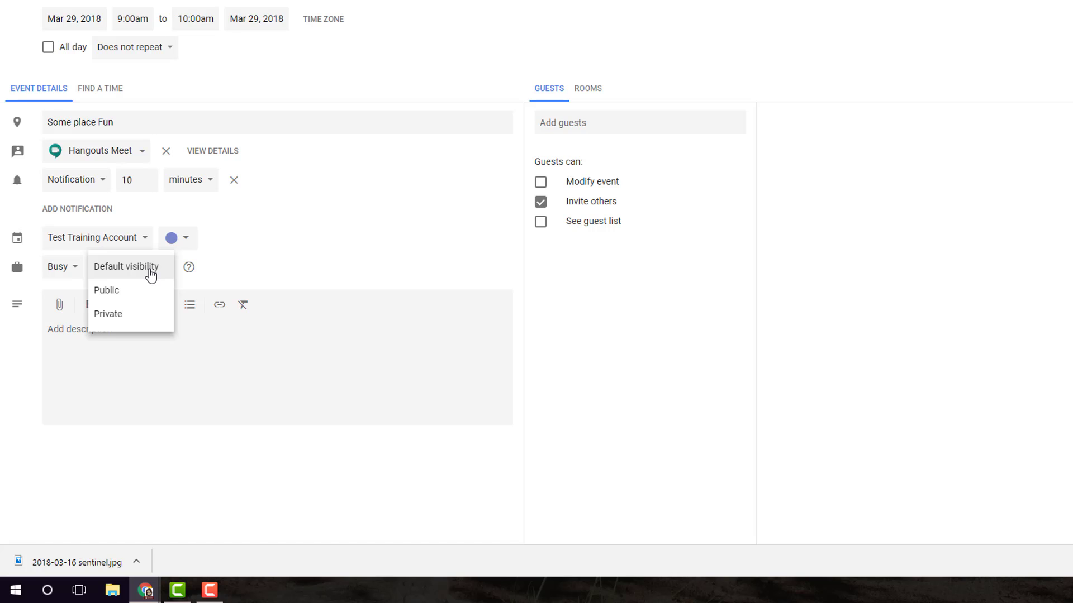
- Leave Default visibility and save 'Another Basic Appointment' to the calendar
click(134, 369)
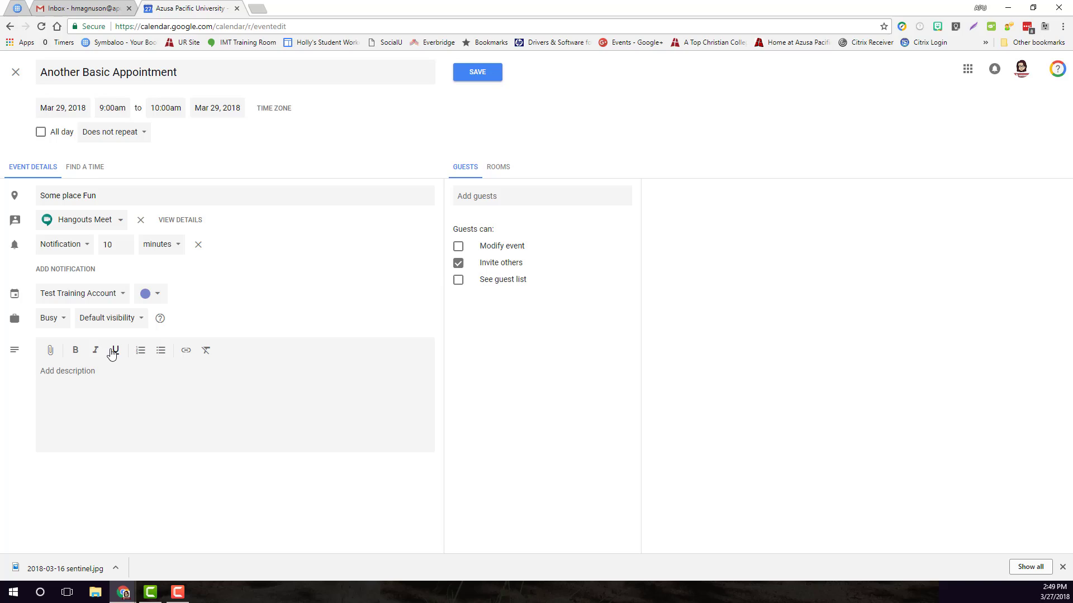
click(487, 81)
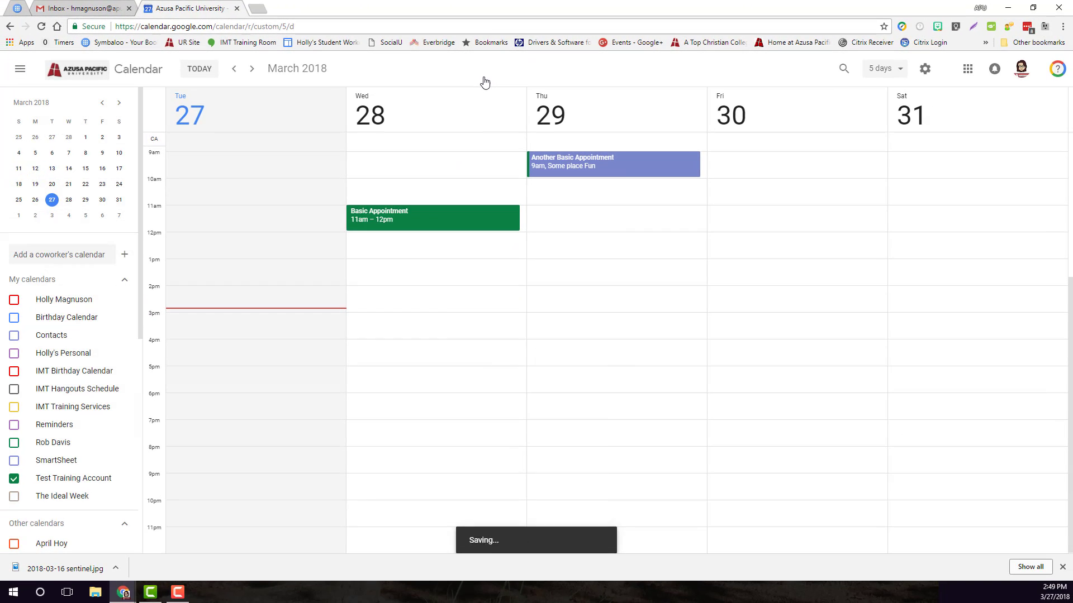